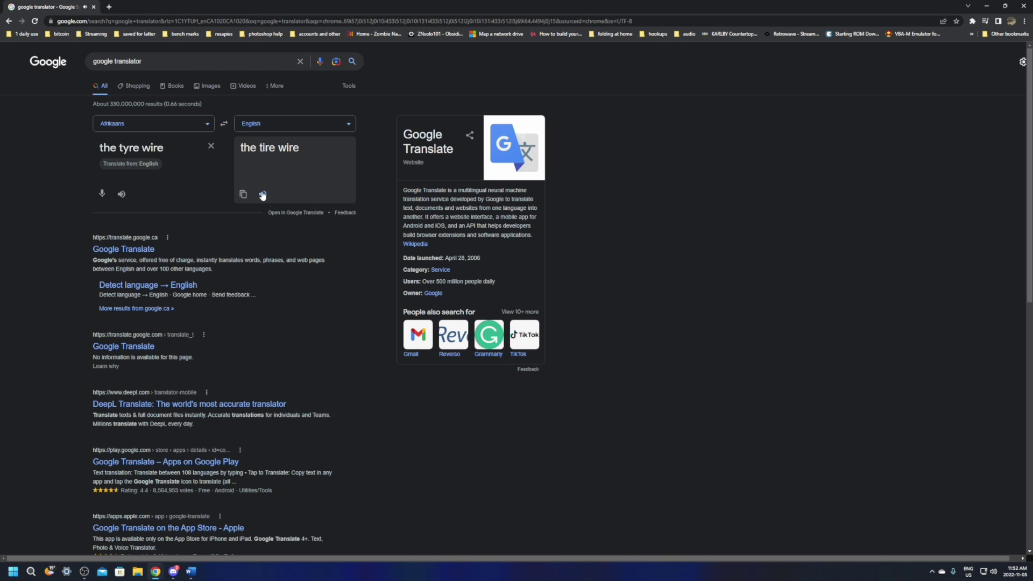
- Play Google Translate's English phrase 'the tyre wire' aloud with the speaker icon
{"action": "left_click", "coordinate": [131, 164]}
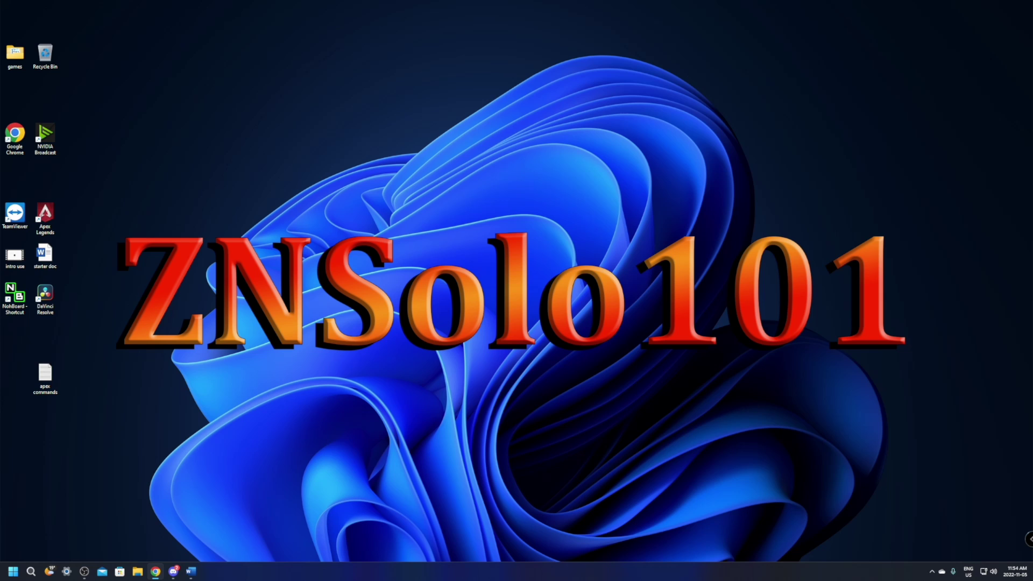
- Bring Chrome back to Twitch's authorization page and authorize Fyre API to create clips
{"action": "left_click", "coordinate": [155, 572]}
{"action": "left_click", "coordinate": [156, 571]}
{"action": "key", "text": "alt+Tab"}
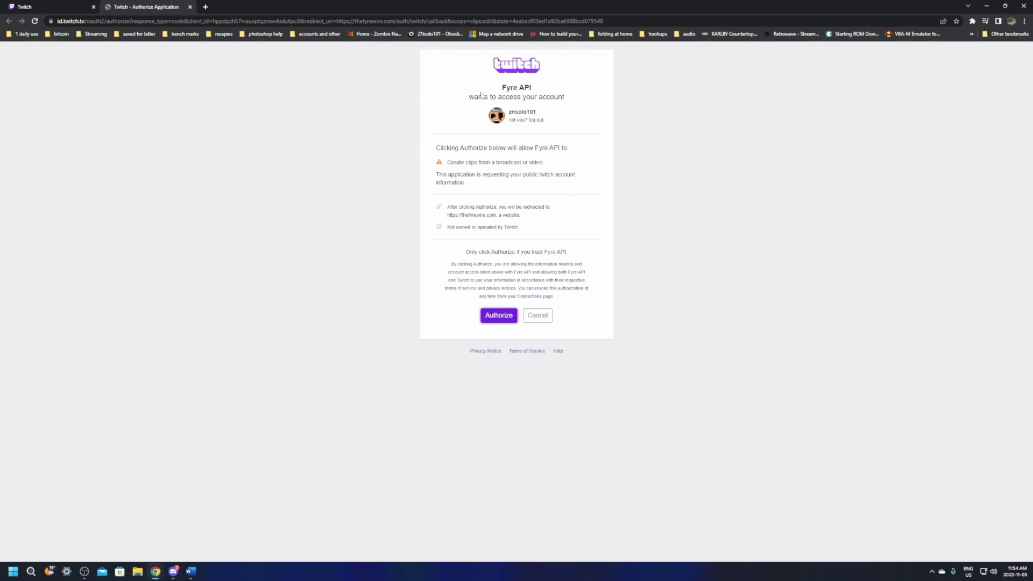
{"action": "left_click", "coordinate": [498, 316]}
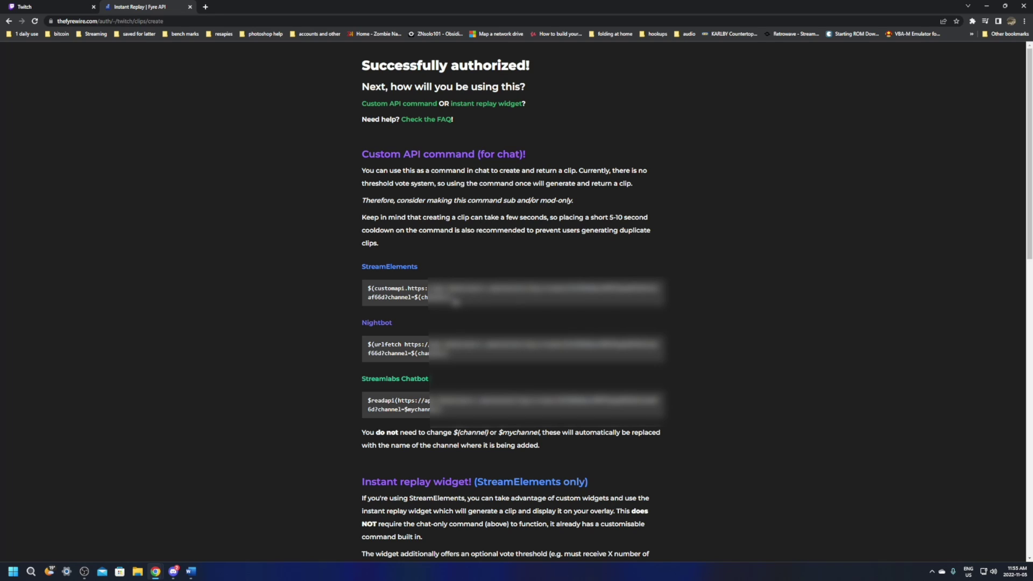
- Copy the StreamElements $(customapi...) clip command line from the Fyre API success page
{"action": "left_click_drag", "start_coordinate": [456, 301], "coordinate": [369, 285]}
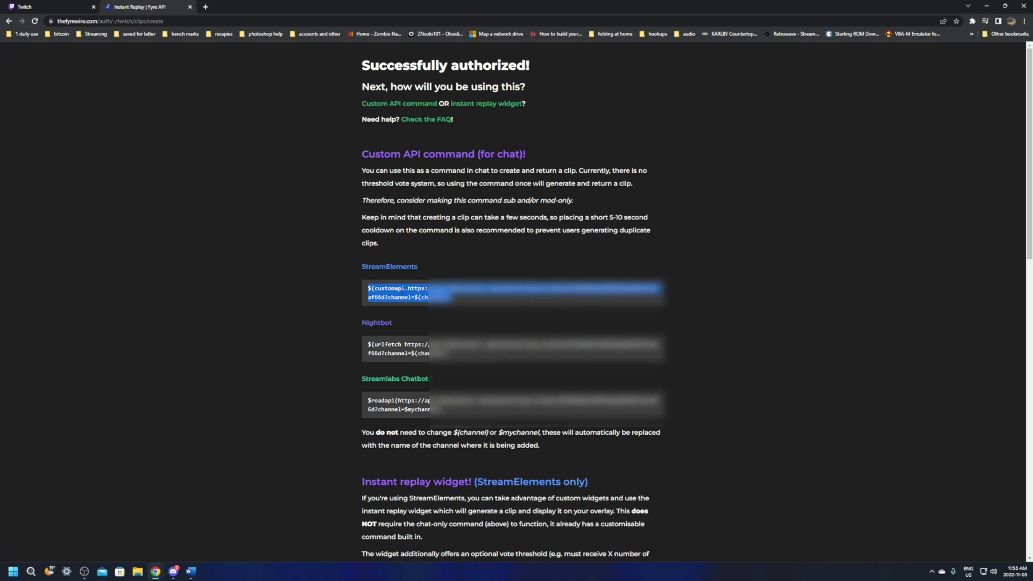
{"action": "right_click", "coordinate": [403, 294]}
{"action": "left_click", "coordinate": [426, 301]}
- Review the Instant replay widget section, highlighting its '(StreamElements only)' note, then open a new tab
{"action": "scroll", "coordinate": [456, 279], "scroll_direction": "down", "scroll_amount": 5}
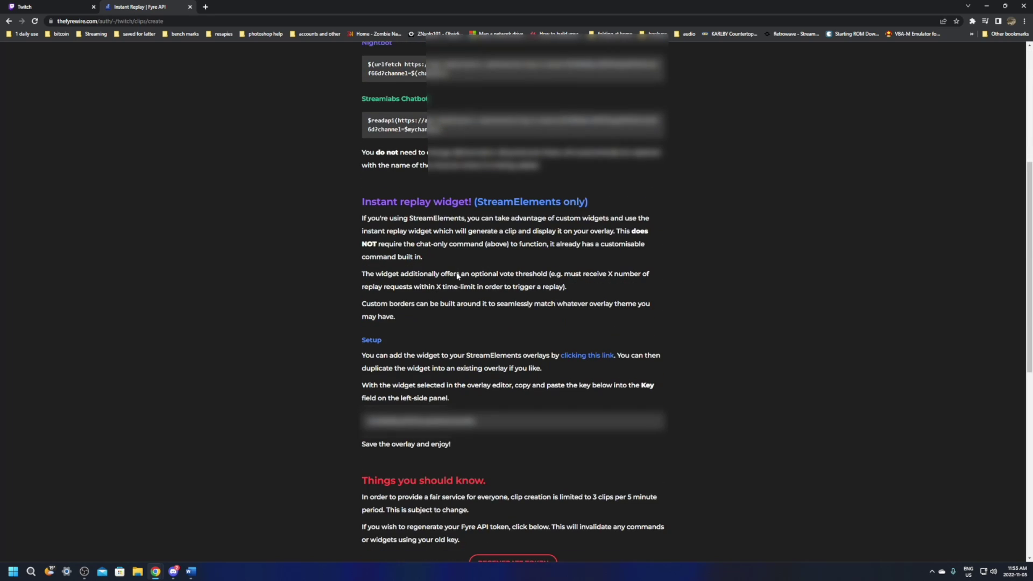
{"action": "scroll", "coordinate": [585, 352], "scroll_direction": "down", "scroll_amount": 3}
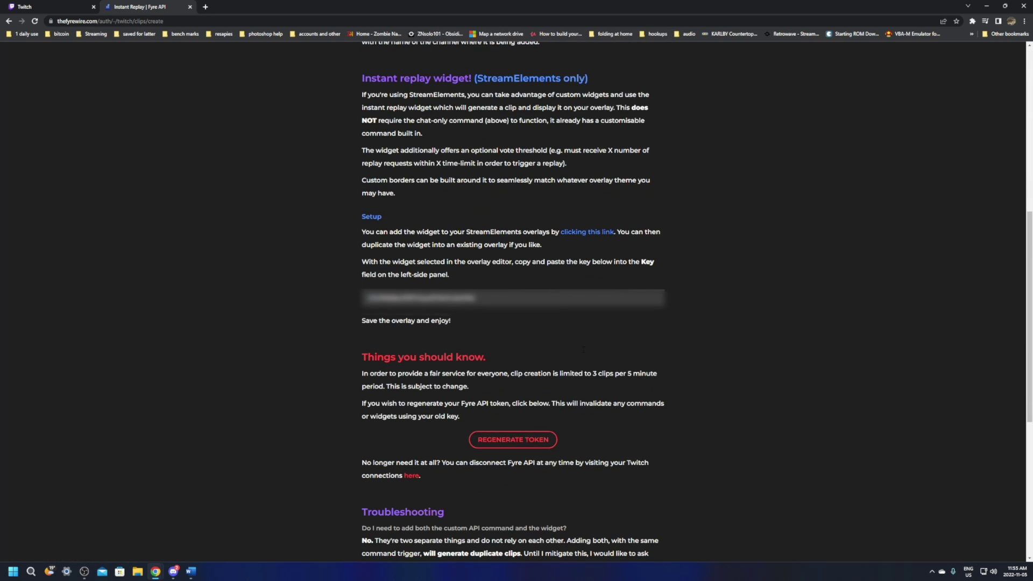
{"action": "scroll", "coordinate": [585, 352], "scroll_direction": "up", "scroll_amount": 2}
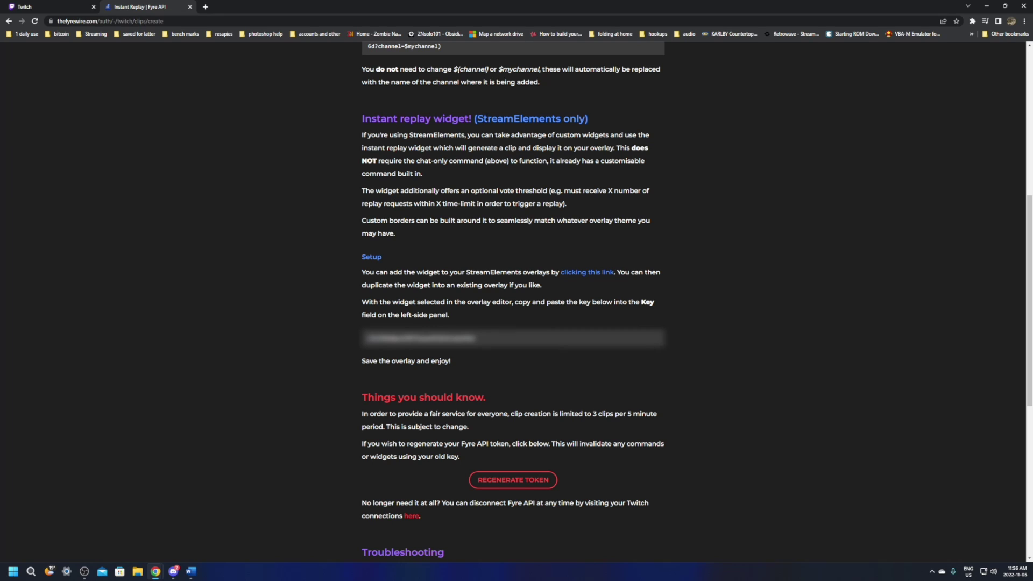
{"action": "left_click_drag", "start_coordinate": [474, 119], "coordinate": [585, 119]}
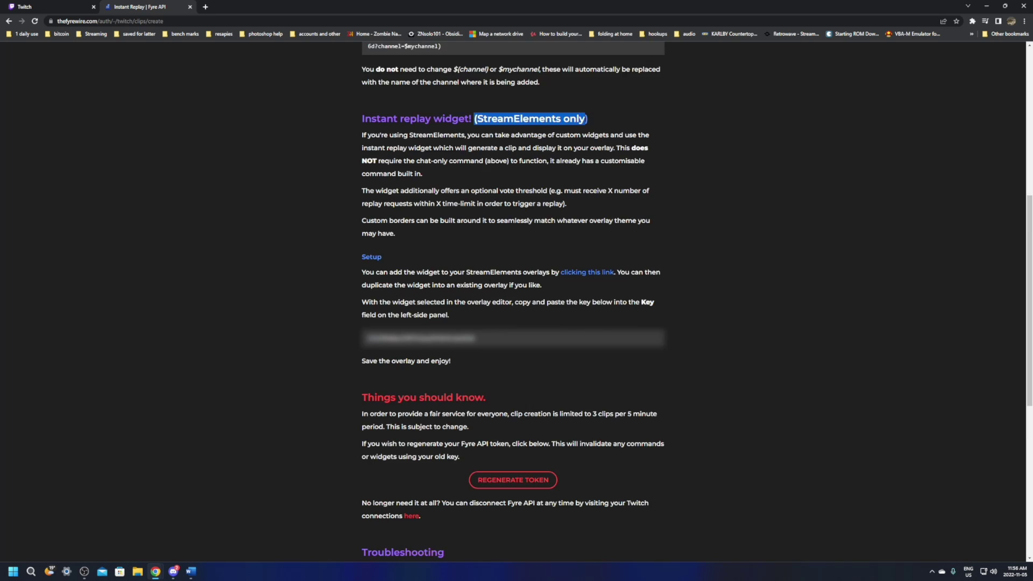
{"action": "scroll", "coordinate": [484, 285], "scroll_direction": "down", "scroll_amount": 2}
{"action": "scroll", "coordinate": [485, 285], "scroll_direction": "up", "scroll_amount": 4}
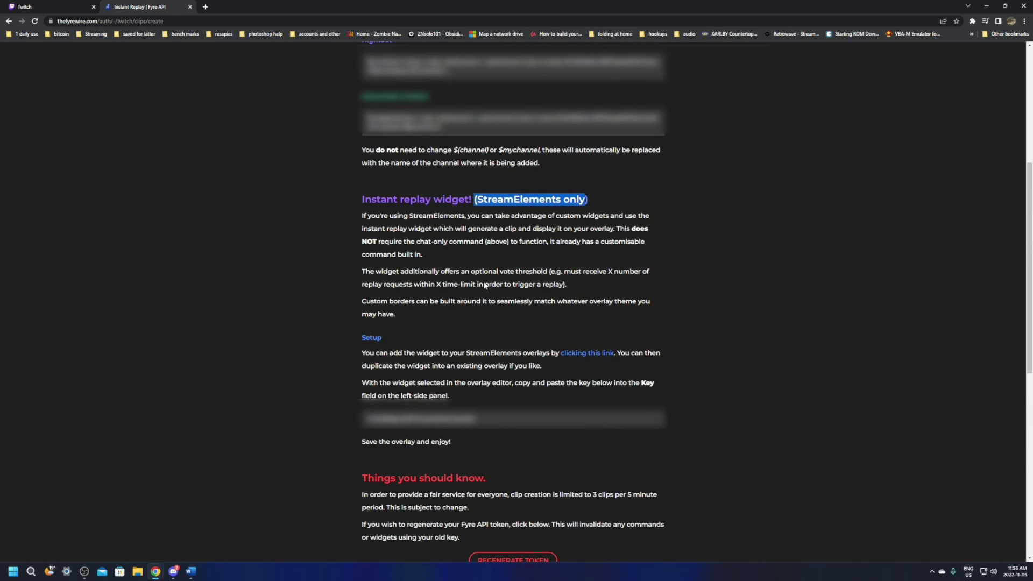
{"action": "left_click", "coordinate": [205, 6]}
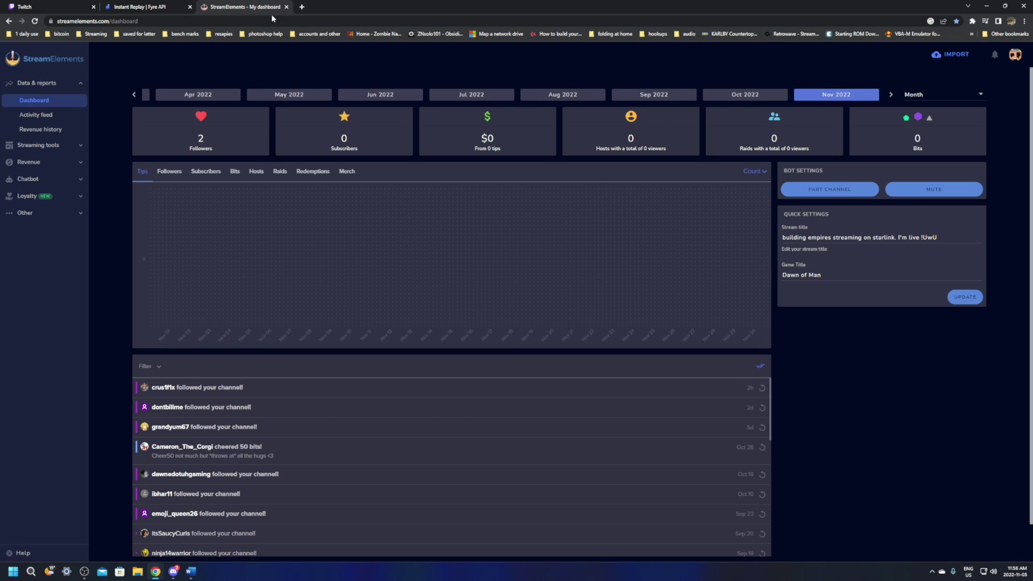
- Go to Chatbot > Chat commands > Custom commands and start a new command
{"action": "left_click", "coordinate": [30, 180]}
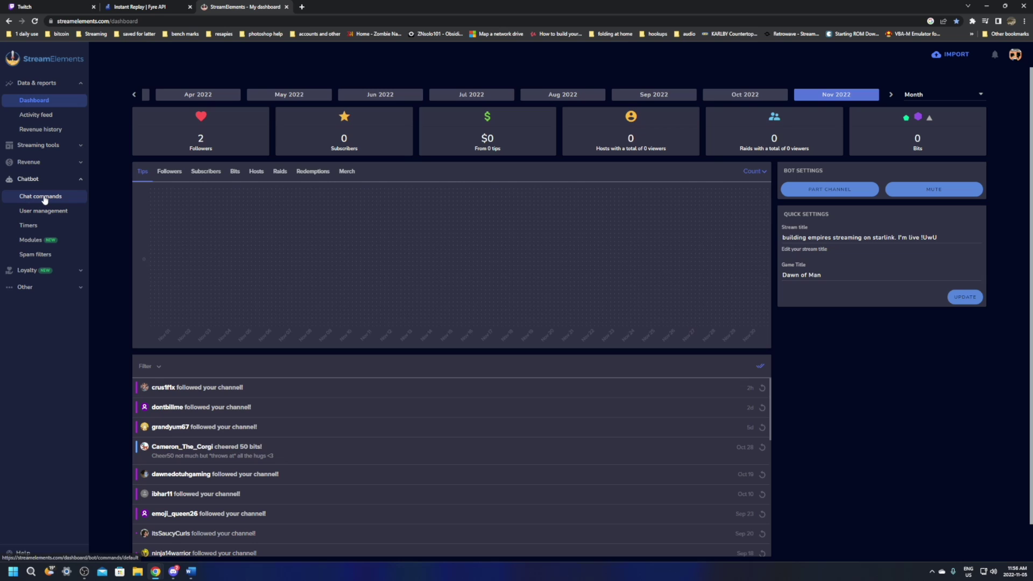
{"action": "left_click", "coordinate": [44, 198]}
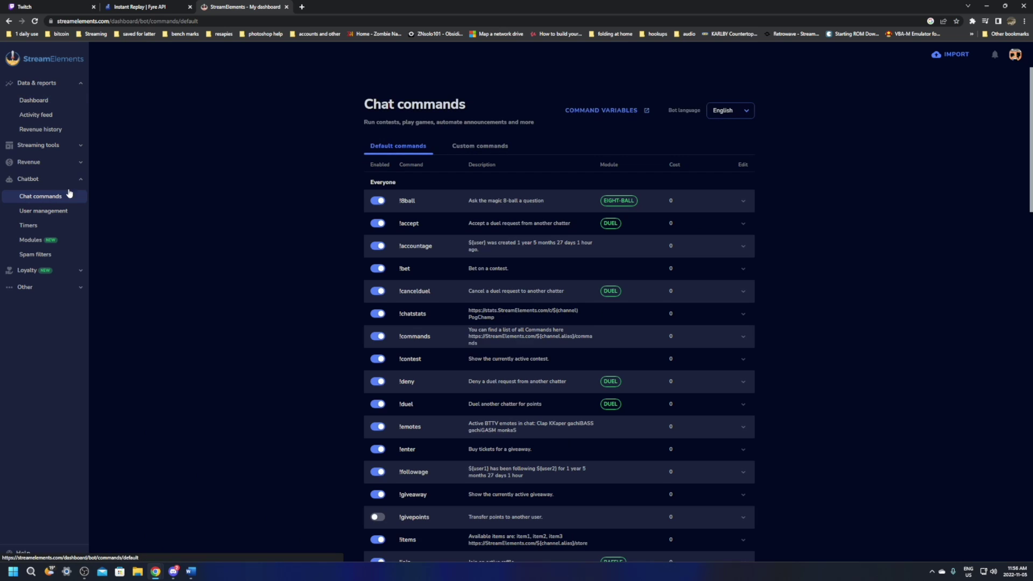
{"action": "left_click", "coordinate": [488, 150]}
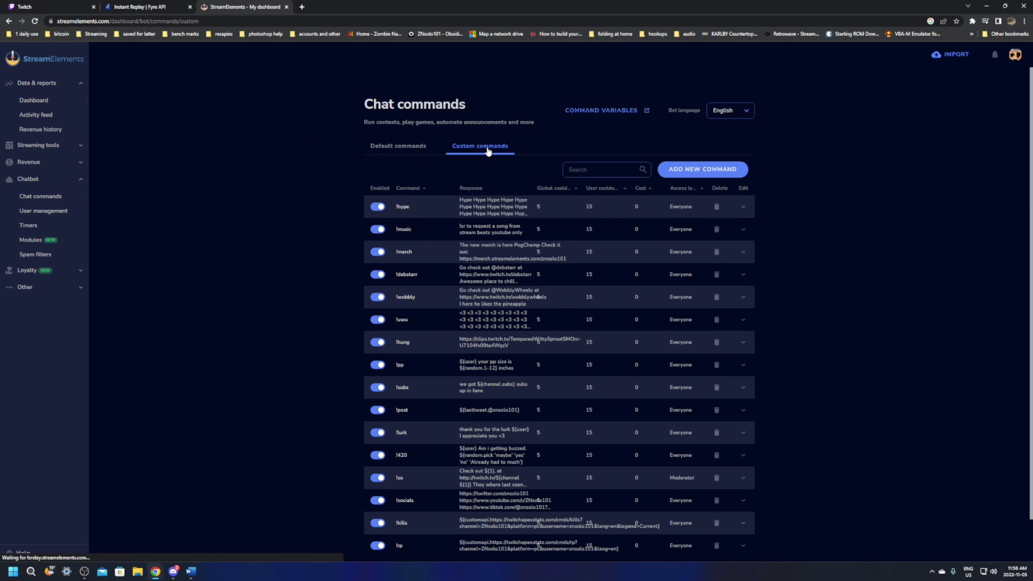
{"action": "left_click", "coordinate": [713, 174]}
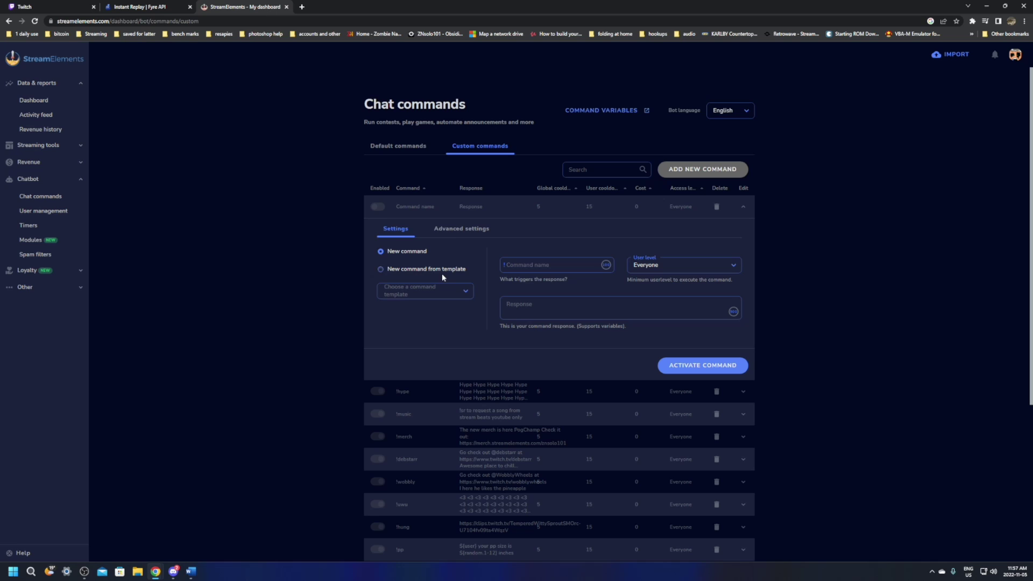
- Create a command named 'clip' whose response is the pasted Fyre API command, and activate it
{"action": "left_click", "coordinate": [539, 264]}
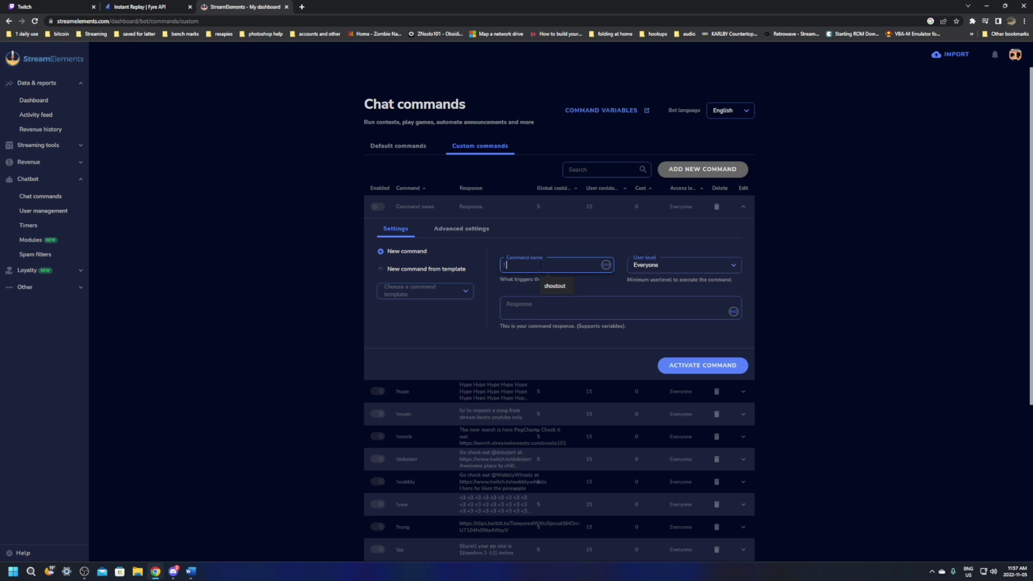
{"action": "type", "text": "clip"}
{"action": "left_click", "coordinate": [513, 306]}
{"action": "key", "text": "ctrl+v"}
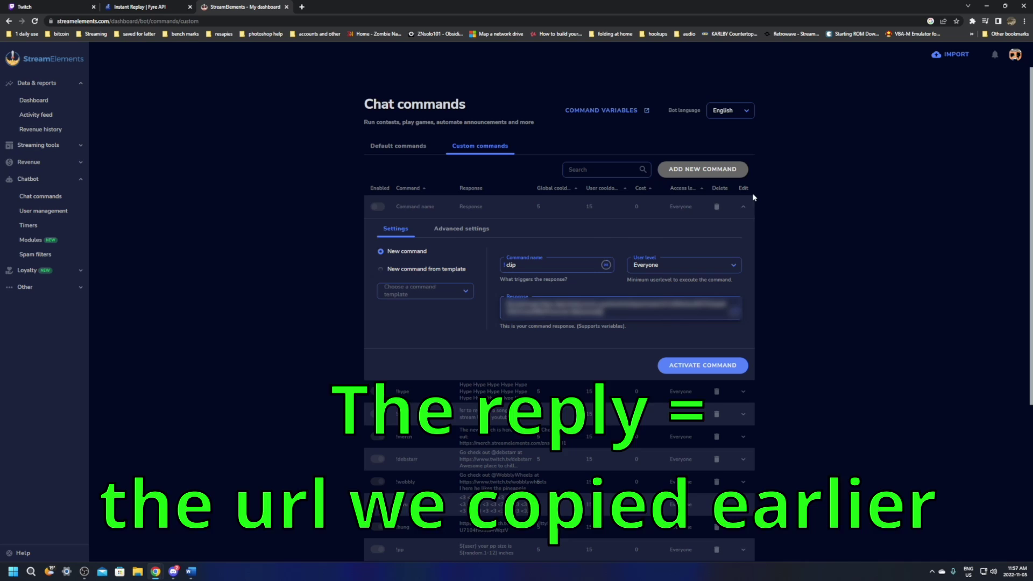
{"action": "left_click", "coordinate": [686, 370]}
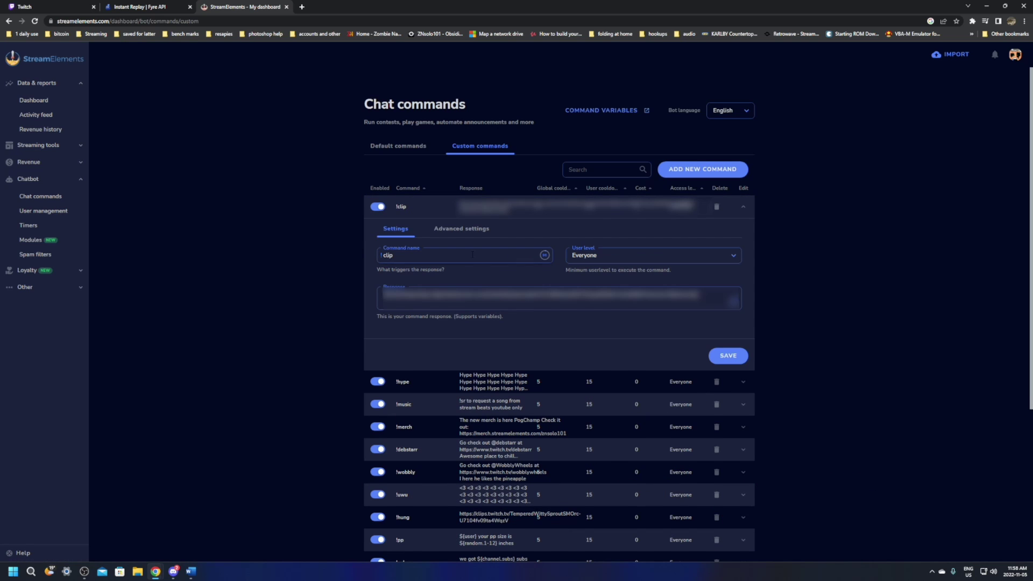
- Check the user level and advanced settings, then save the !clip command
{"action": "left_click", "coordinate": [627, 257]}
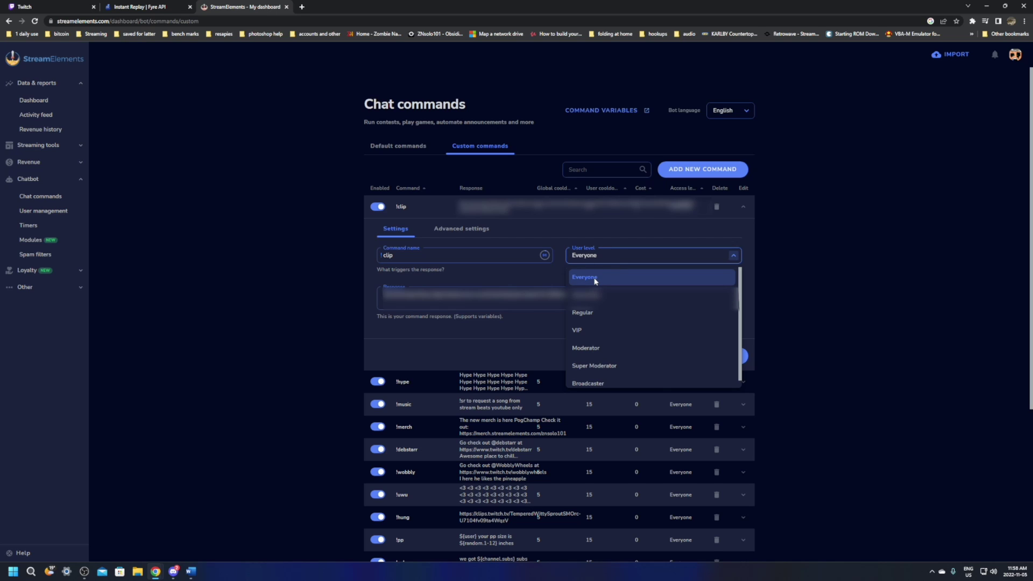
{"action": "left_click", "coordinate": [462, 229]}
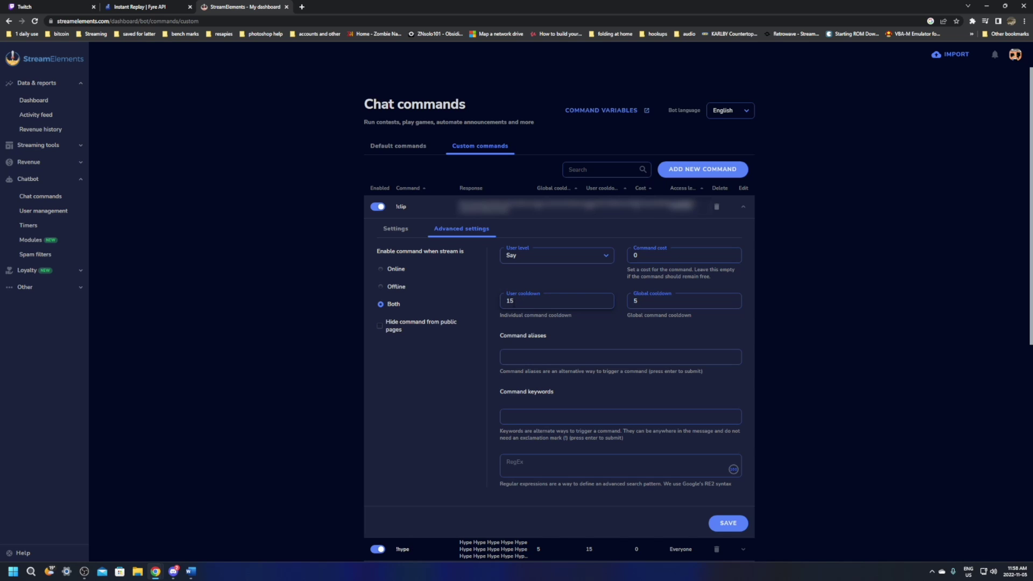
{"action": "left_click", "coordinate": [728, 523]}
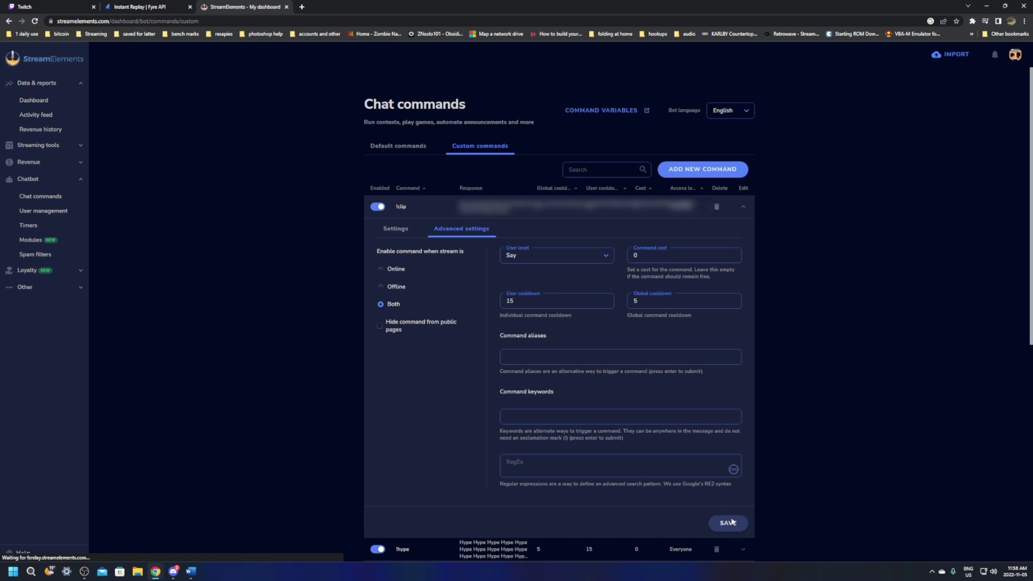
- Close the StreamElements tab and send !clip in the Twitch channel chat
{"action": "left_click", "coordinate": [286, 7]}
{"action": "type", "text": "!clip"}
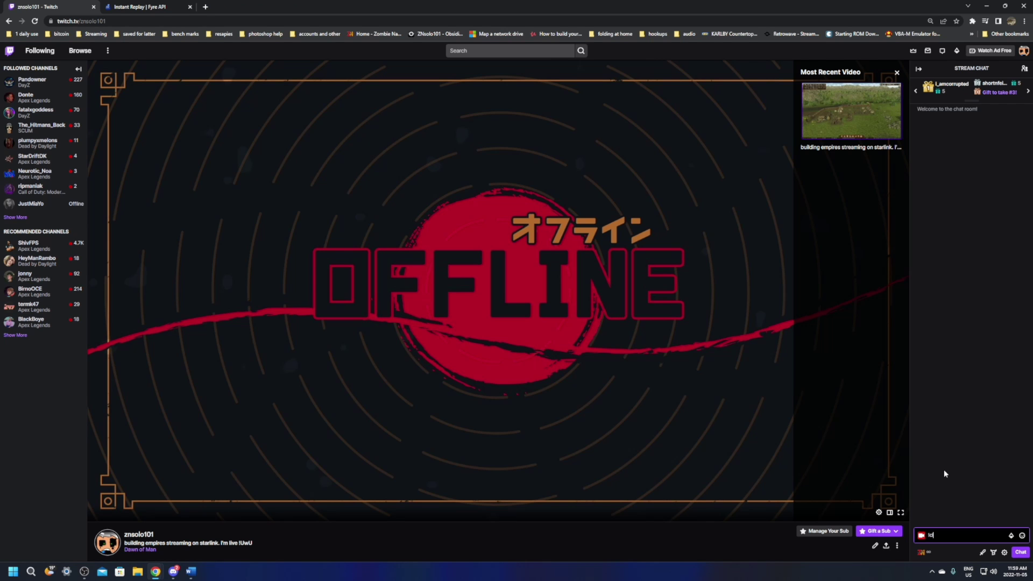
{"action": "key", "text": "Return"}
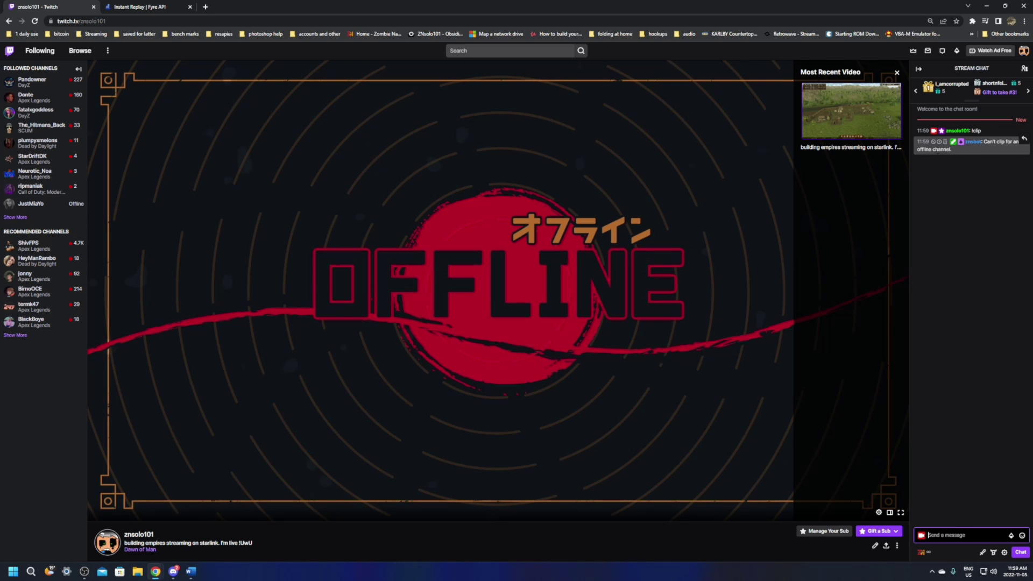
- Highlight the bot's reply "Can't clip for an offline channel."
{"action": "left_click_drag", "start_coordinate": [963, 152], "coordinate": [983, 142]}
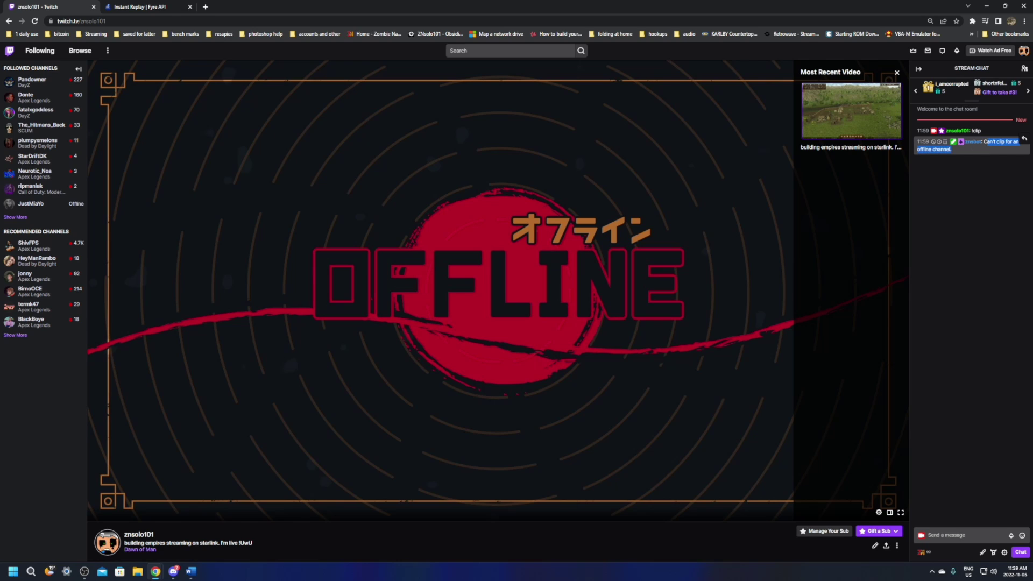
{"action": "left_click", "coordinate": [980, 172]}
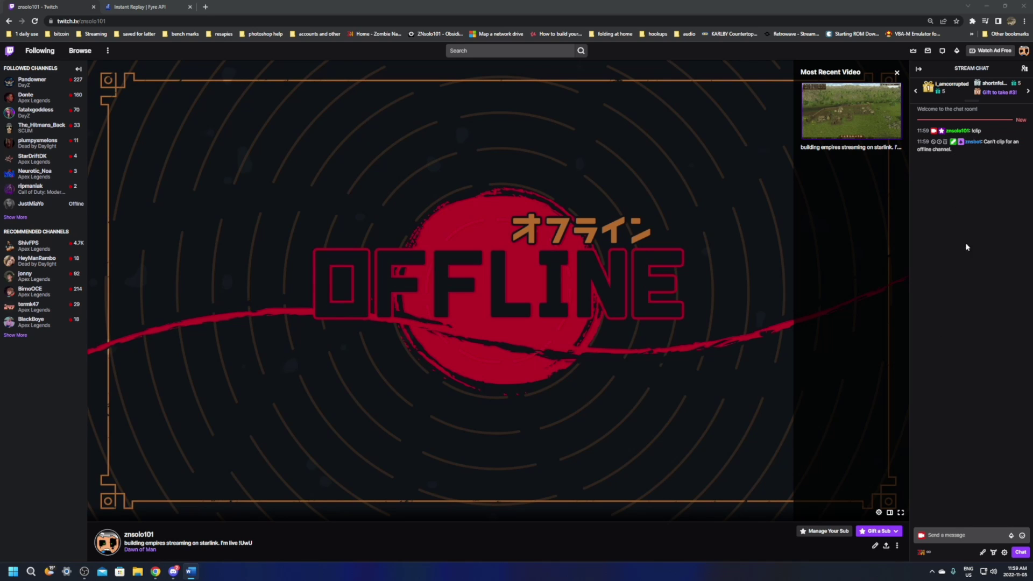
{"action": "left_click_drag", "start_coordinate": [961, 149], "coordinate": [994, 141]}
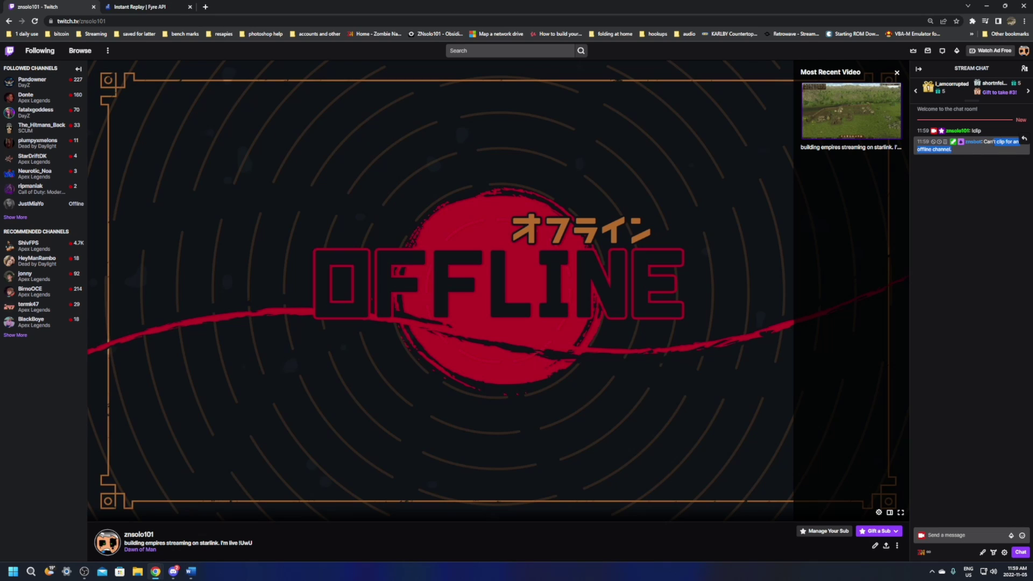